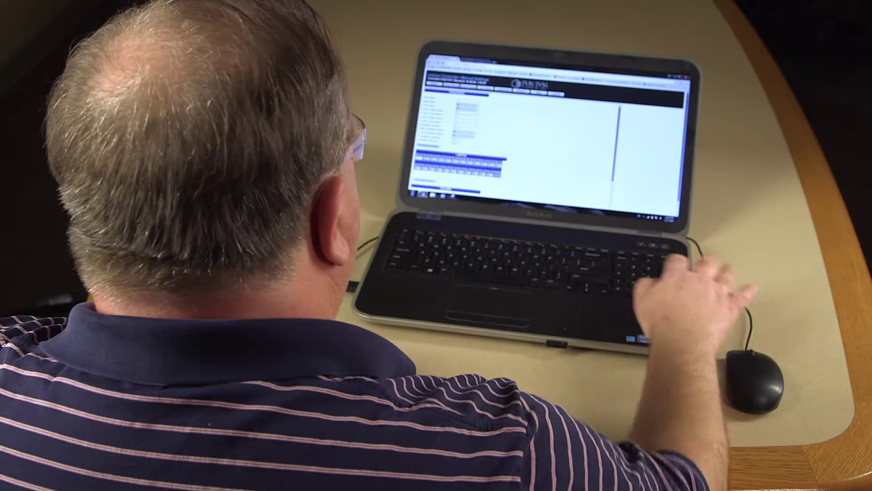
scroll(524, 148, down, 3)
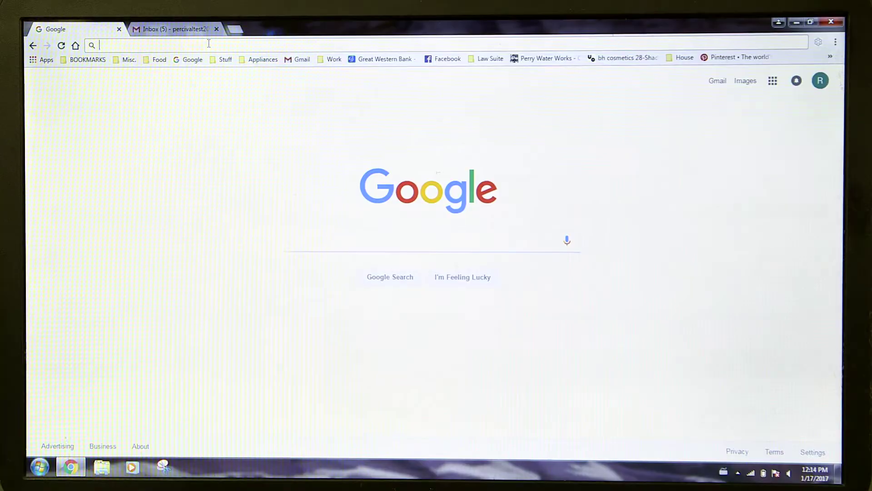
text(19)
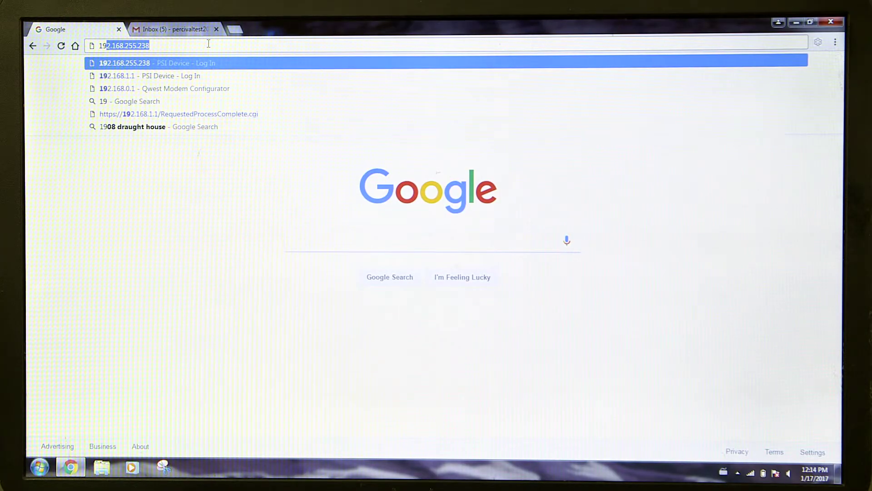
text(2.1)
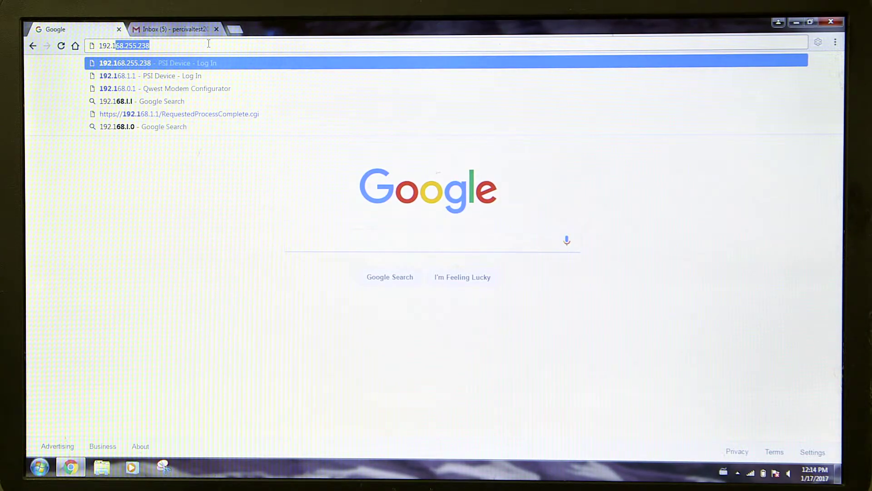
text(68.255)
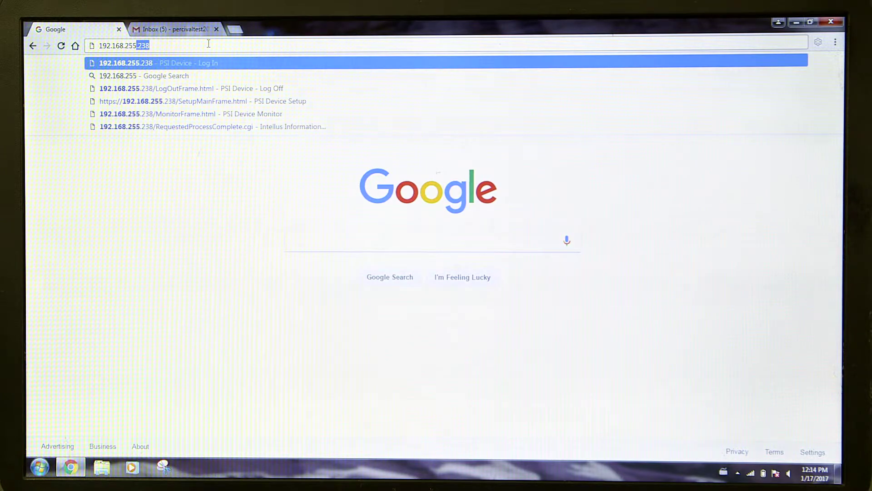
text(.238)
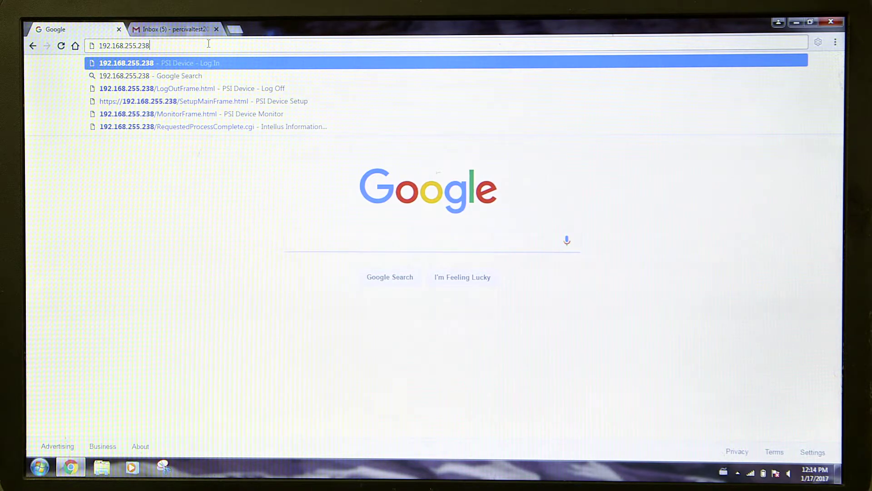
Step: Load 192.168.255.238 in Chrome and log in as ADMIN with the password
key(Return)
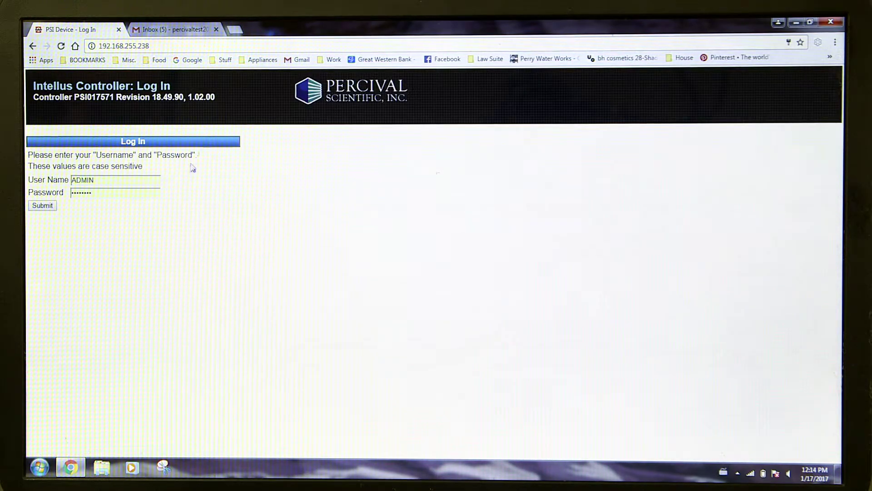
click(98, 194)
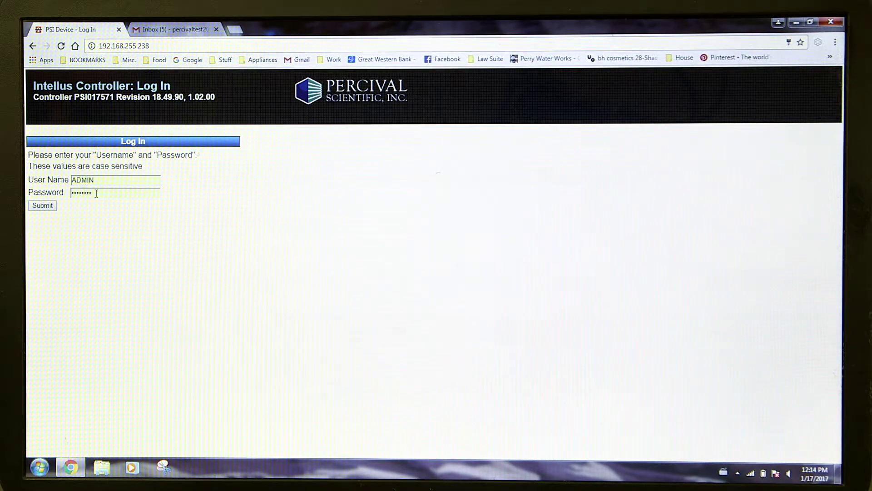
click(41, 206)
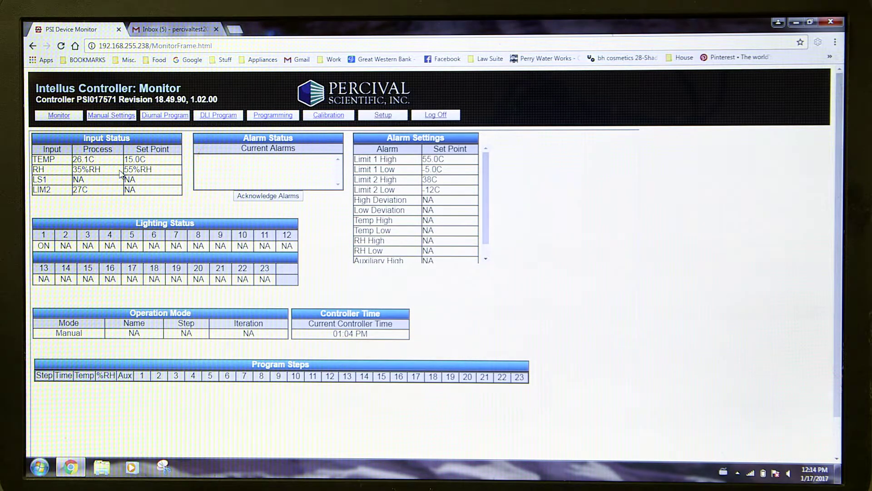
Step: After reviewing the Monitor page status, go to the Manual Settings page
click(111, 116)
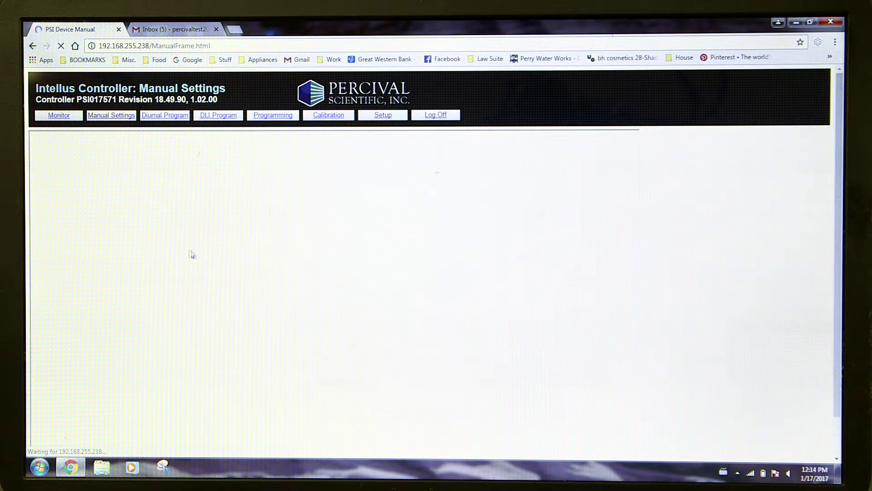
scroll(278, 269, down, 3)
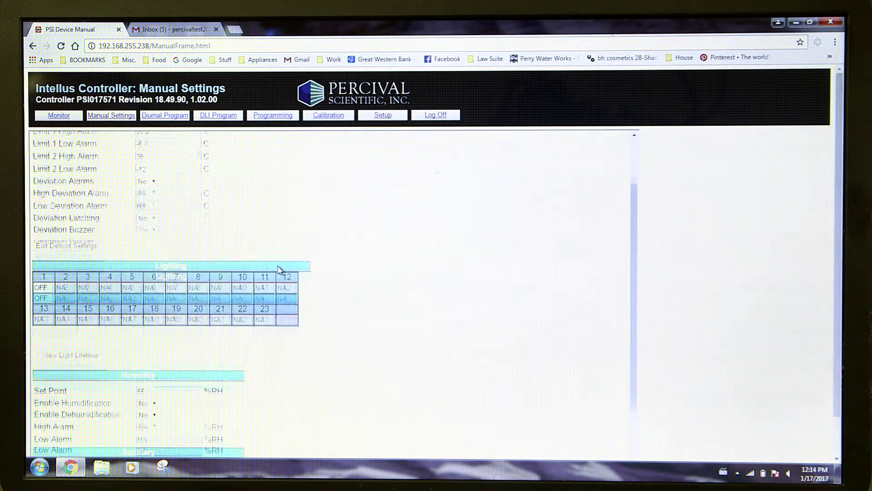
scroll(284, 272, down, 2)
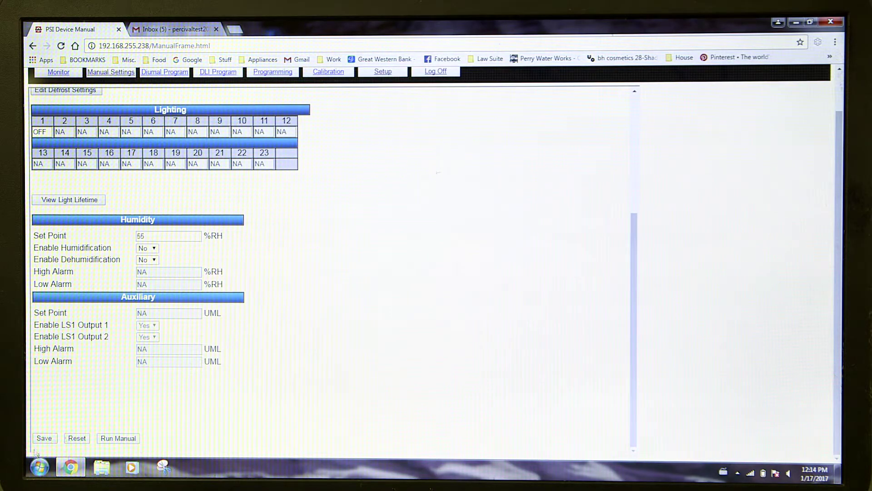
Step: Save the Manual Settings values, dismiss the saved confirmation, and go to the Setup page
click(44, 438)
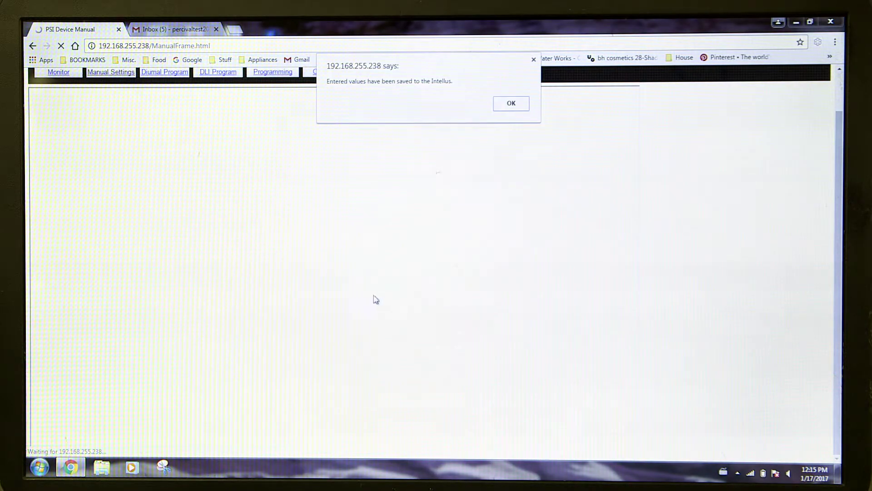
click(512, 103)
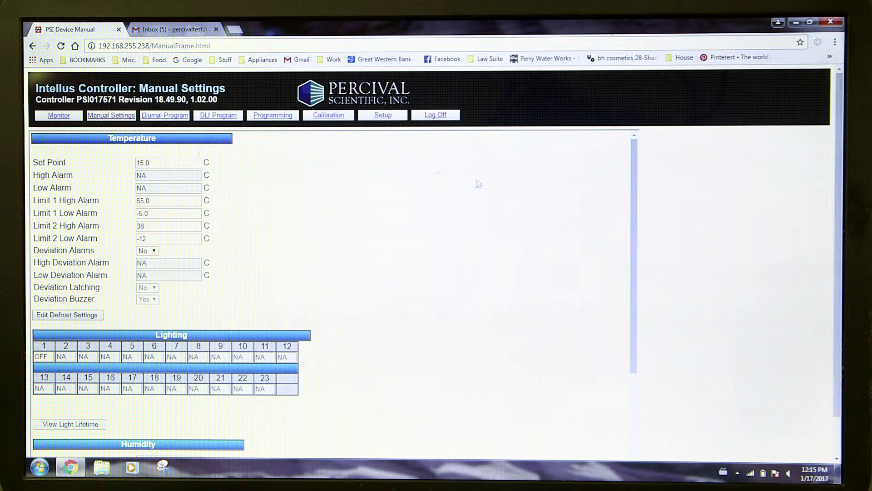
click(382, 116)
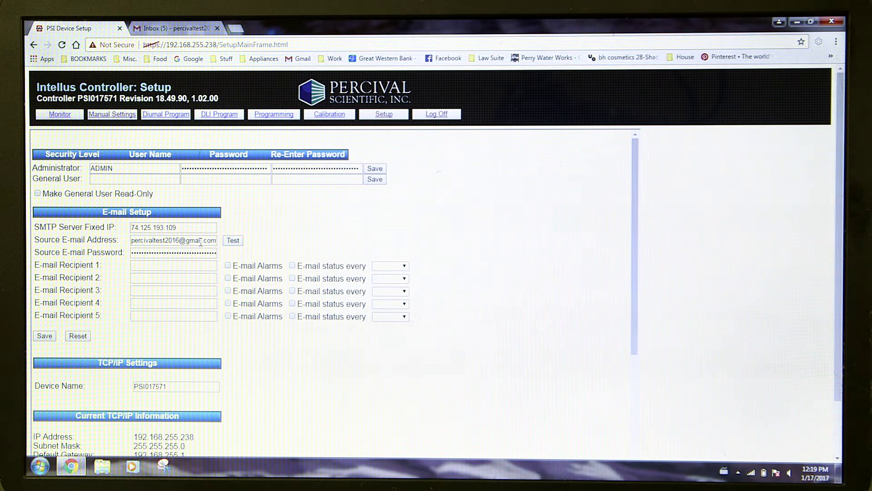
Step: Send a test alert from the Source E-mail Address, acknowledge it, then check the Gmail inbox
click(140, 263)
click(233, 240)
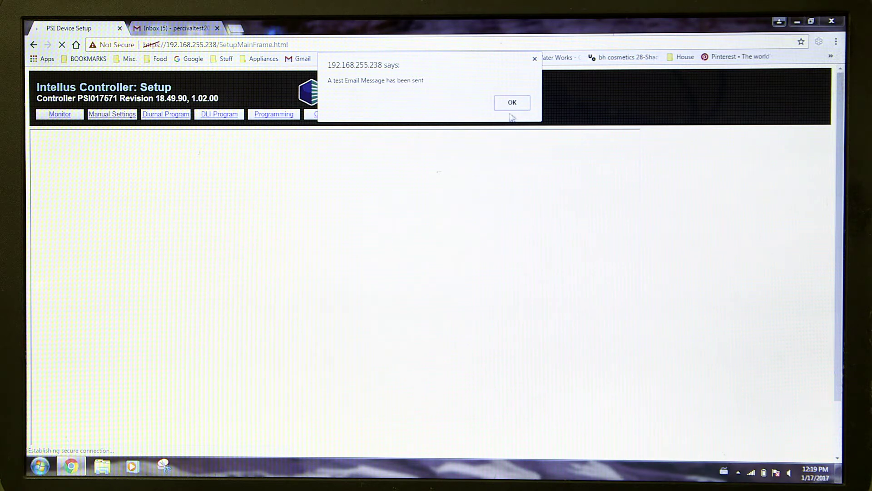
click(513, 103)
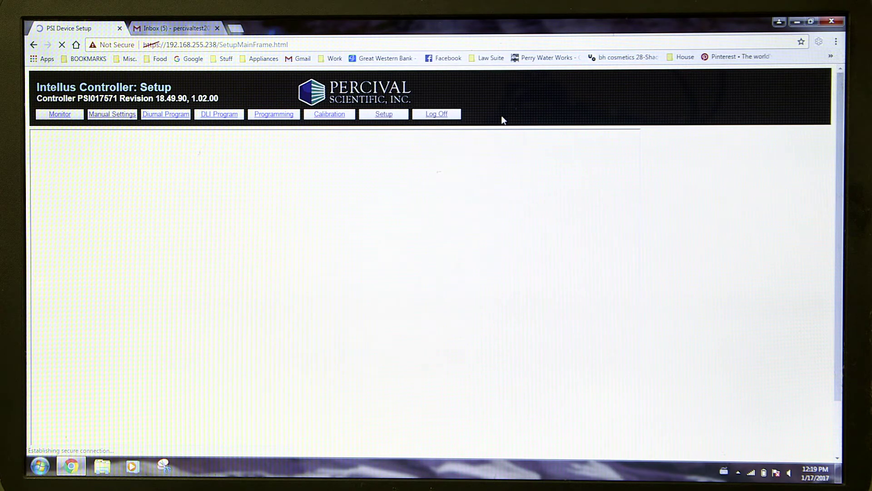
click(178, 30)
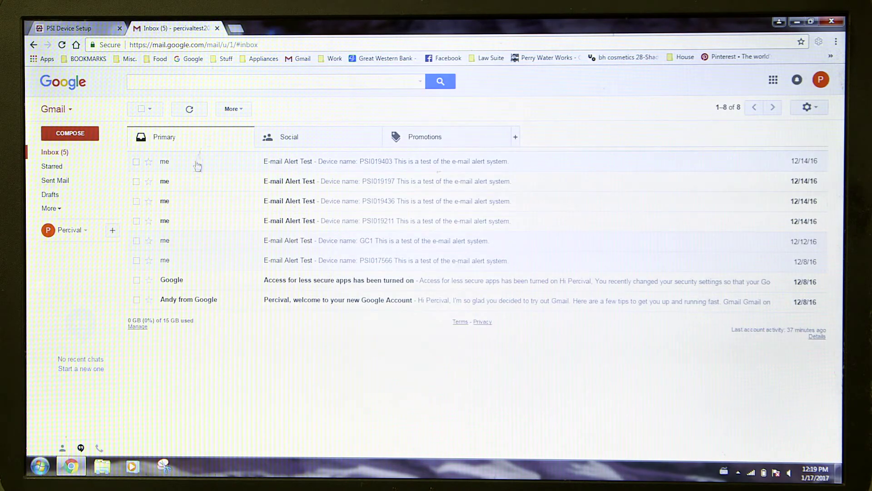